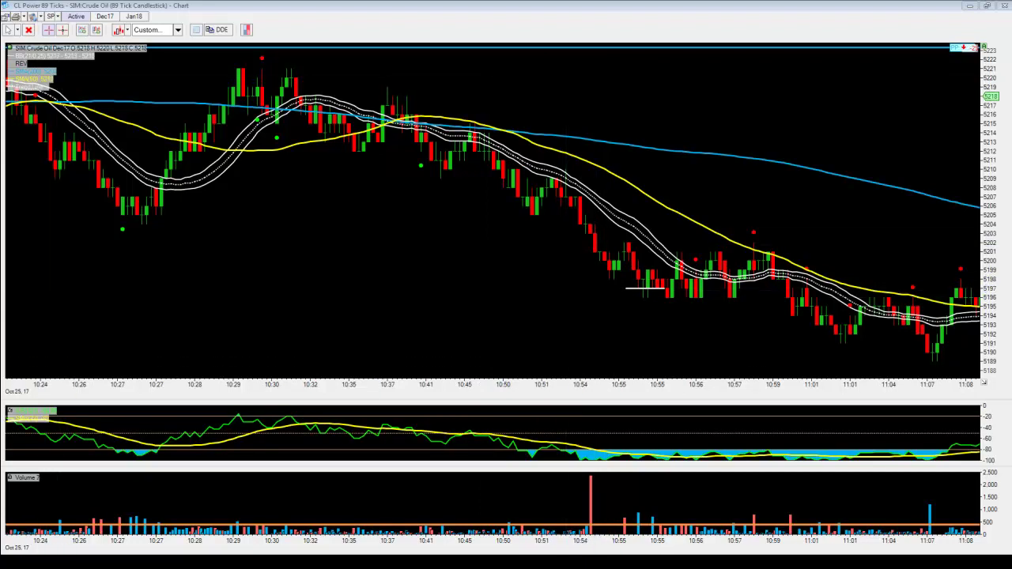
- Handwrite a red 'Deja Vu' heading above the downtrend
mouse_move(574, 124)
mouse_down()
mouse_move(614, 109)
mouse_move(577, 132)
mouse_move(643, 129)
mouse_move(668, 146)
mouse_move(653, 143)
mouse_move(673, 128)
mouse_move(691, 139)
mouse_move(773, 117)
mouse_up()
click(666, 118)
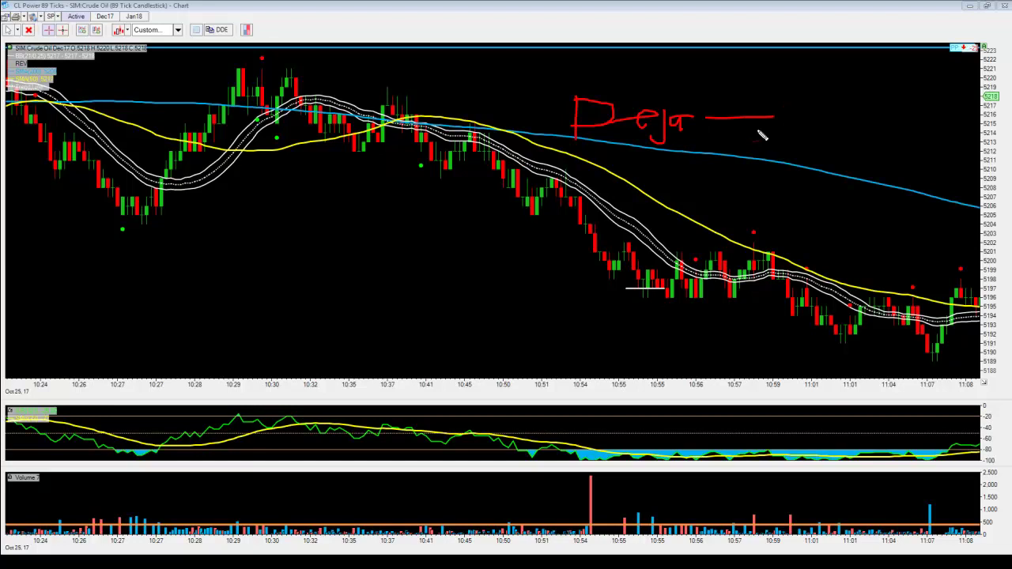
drag(793, 91, 862, 24)
mouse_move(844, 117)
mouse_down()
mouse_move(874, 131)
mouse_move(913, 113)
mouse_up()
- Draw two long red lines, circle the 10:55–10:56 candles, and add a level line
drag(710, 176, 1004, 207)
drag(698, 143, 1000, 140)
mouse_move(670, 253)
mouse_down()
mouse_move(621, 257)
mouse_move(704, 306)
mouse_move(679, 253)
mouse_up()
mouse_move(810, 277)
mouse_down()
mouse_move(984, 291)
mouse_move(966, 287)
mouse_up()
- Add a red line and arrows pointing at the circled candles, with a red 3 below
drag(548, 286, 379, 270)
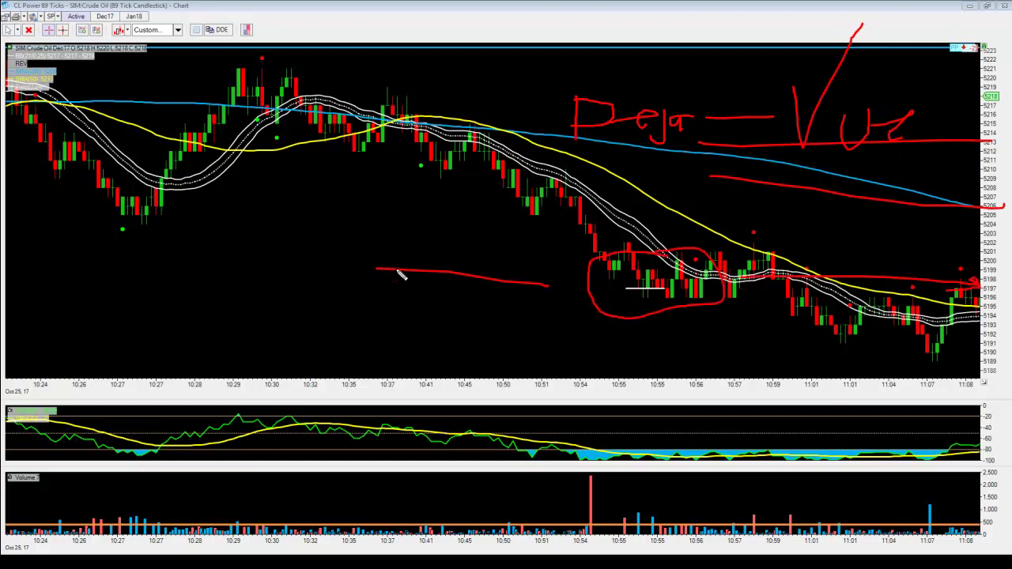
mouse_move(513, 264)
mouse_down()
mouse_move(592, 289)
mouse_move(533, 300)
mouse_up()
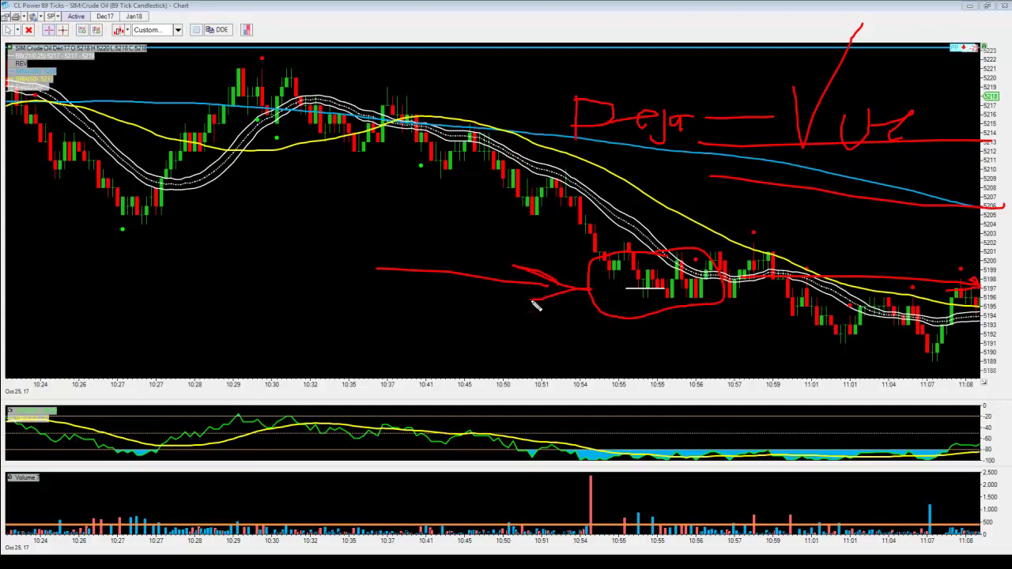
mouse_move(423, 301)
mouse_down()
mouse_move(437, 321)
mouse_move(419, 336)
mouse_up()
mouse_move(480, 307)
mouse_down()
mouse_move(506, 340)
mouse_move(516, 302)
mouse_move(506, 328)
mouse_move(355, 298)
mouse_move(417, 385)
mouse_move(391, 376)
mouse_up()
- Arc around the selloff, circle the 10:54 volume spike, and arrow the indicator dip in red
mouse_move(316, 277)
mouse_down()
mouse_move(343, 184)
mouse_move(583, 259)
mouse_move(587, 251)
mouse_move(583, 264)
mouse_move(536, 245)
mouse_up()
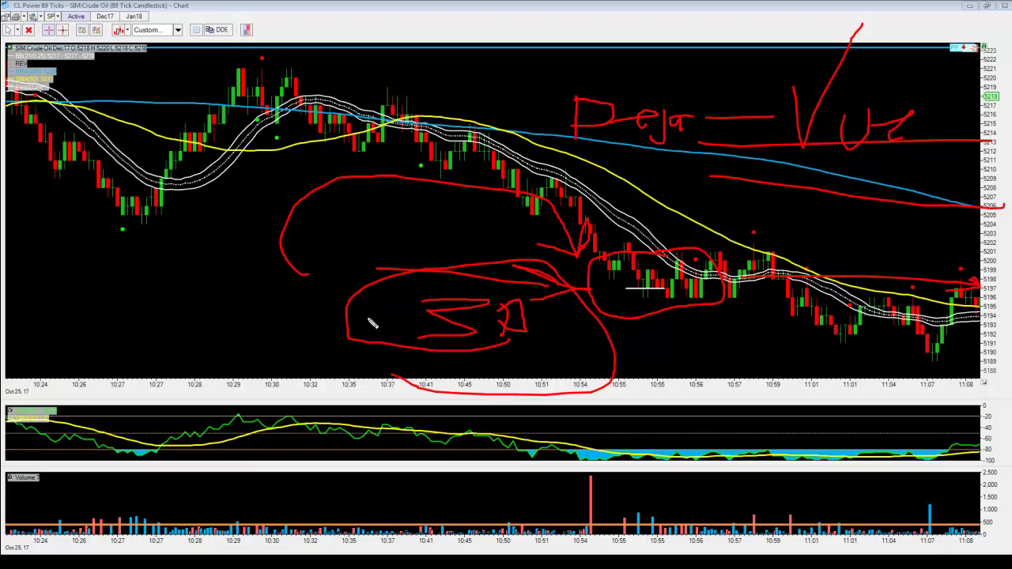
mouse_move(597, 452)
mouse_down()
mouse_move(557, 549)
mouse_move(625, 455)
mouse_move(581, 452)
mouse_up()
drag(711, 393, 620, 473)
mouse_move(627, 408)
mouse_down()
mouse_move(623, 446)
mouse_move(710, 476)
mouse_up()
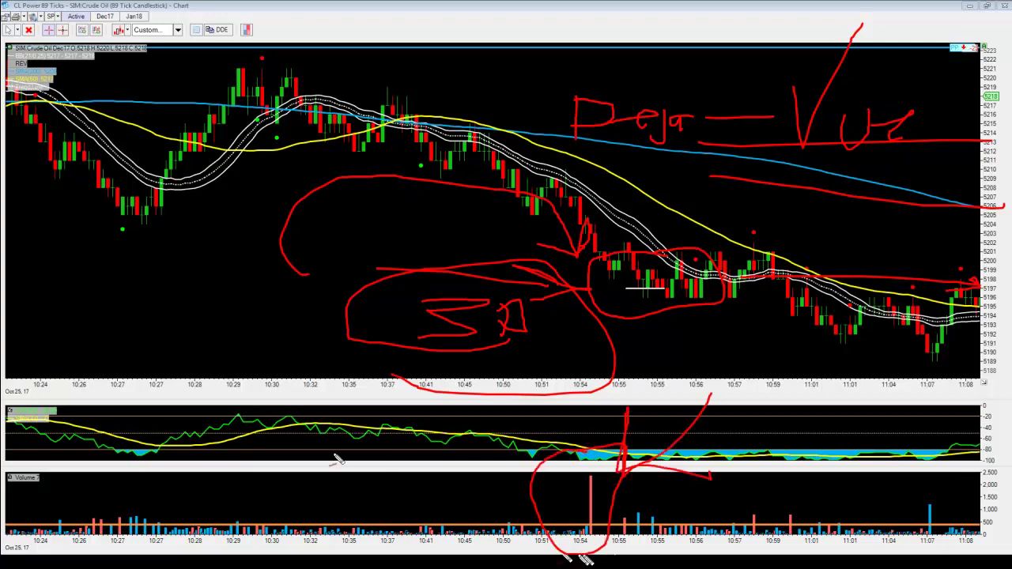
drag(549, 203, 586, 233)
mouse_move(617, 158)
mouse_down()
mouse_move(706, 214)
mouse_move(771, 226)
mouse_up()
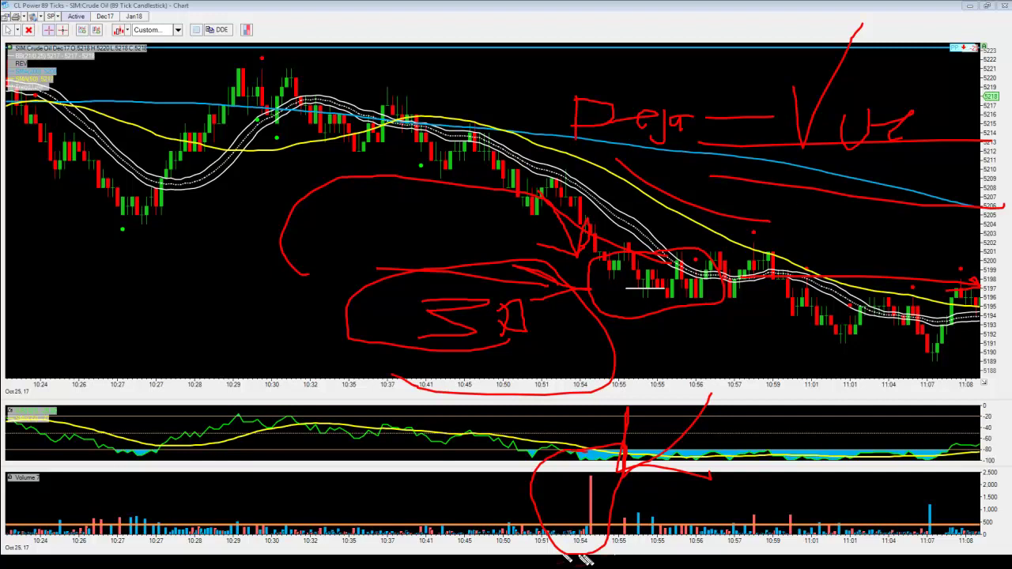
- Clear the red markings and check the H7 3R profit and K7 sell price formulas
key(Escape)
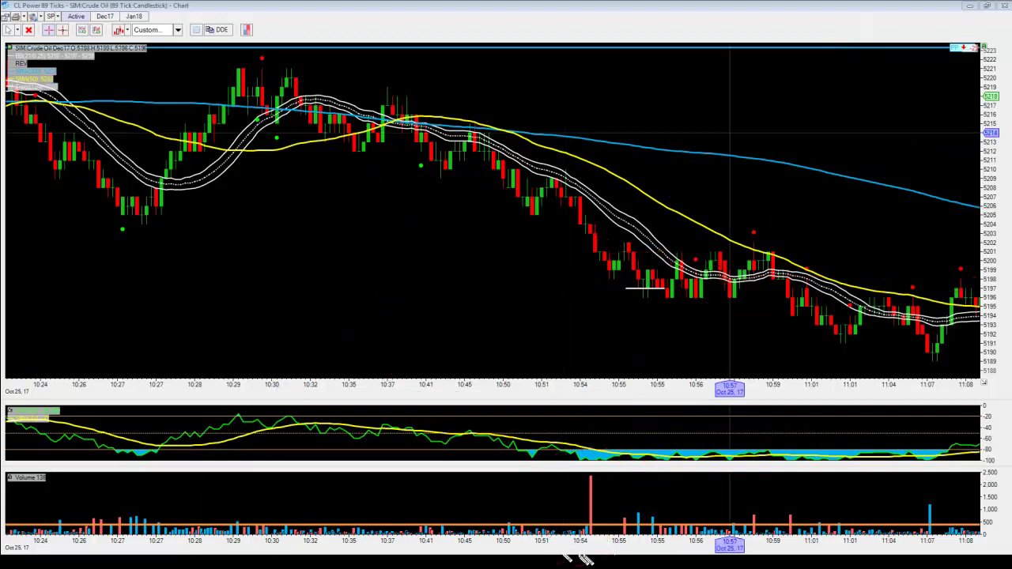
key(alt+Tab)
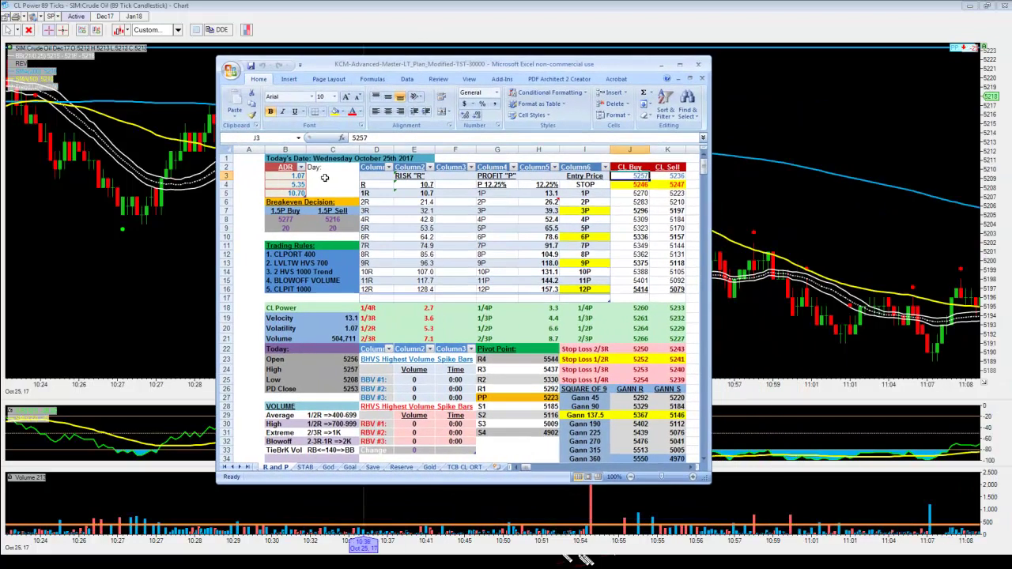
click(551, 211)
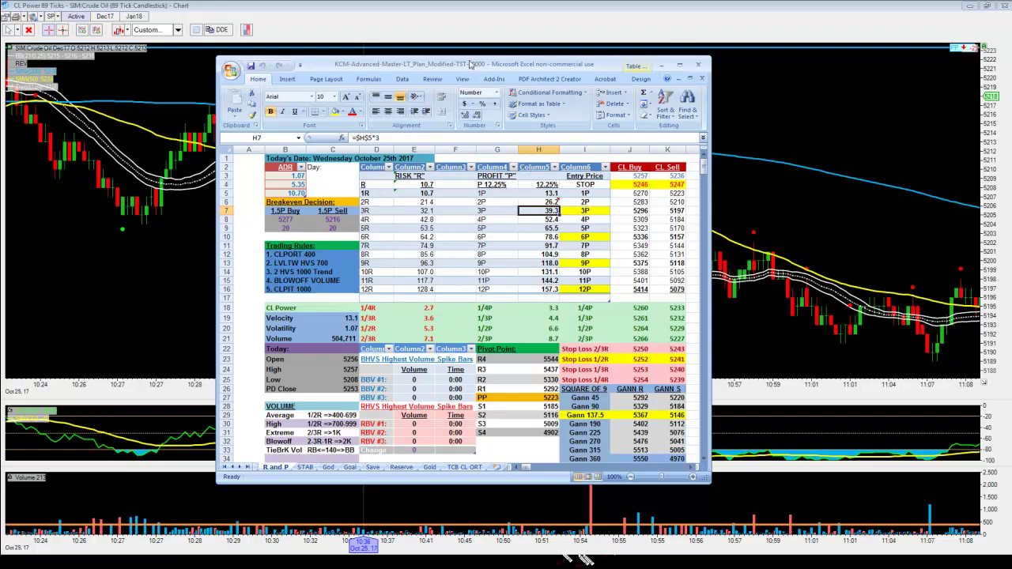
click(670, 210)
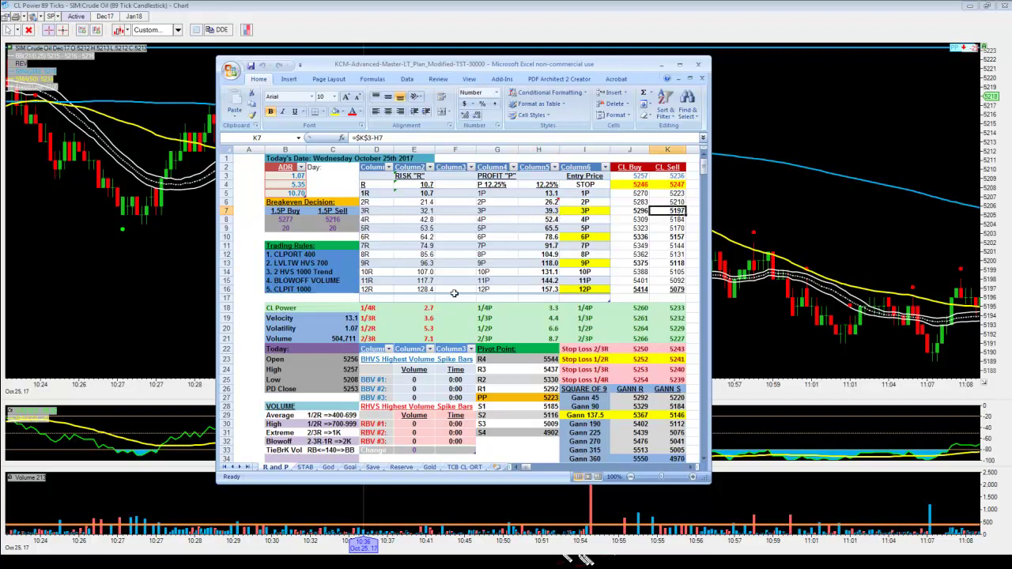
- Move the spreadsheet aside and pan the chart back to the 08:56–09:34 bars
drag(490, 68, 1011, 114)
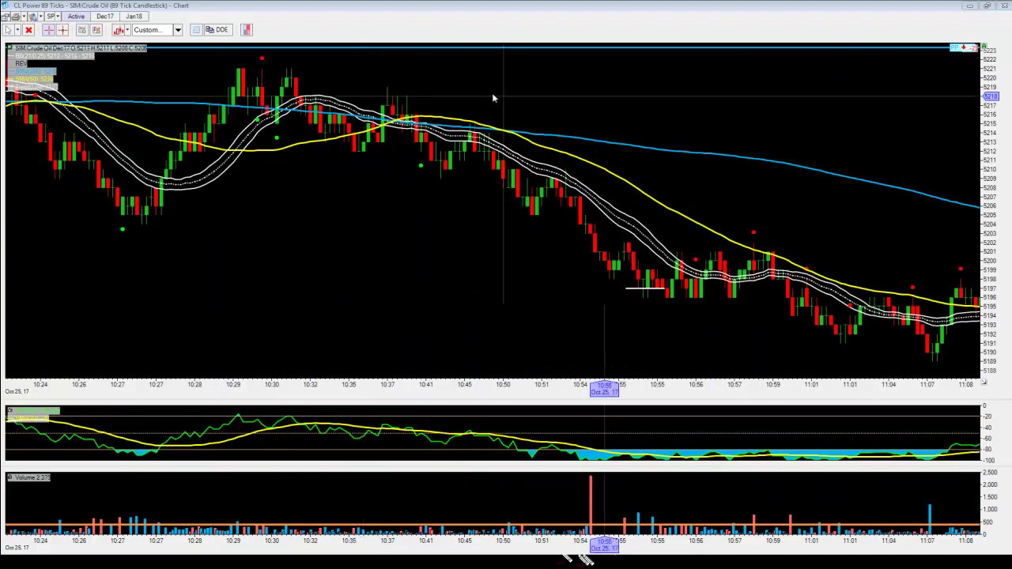
drag(664, 174, 790, 173)
scroll(410, 198, up, 10)
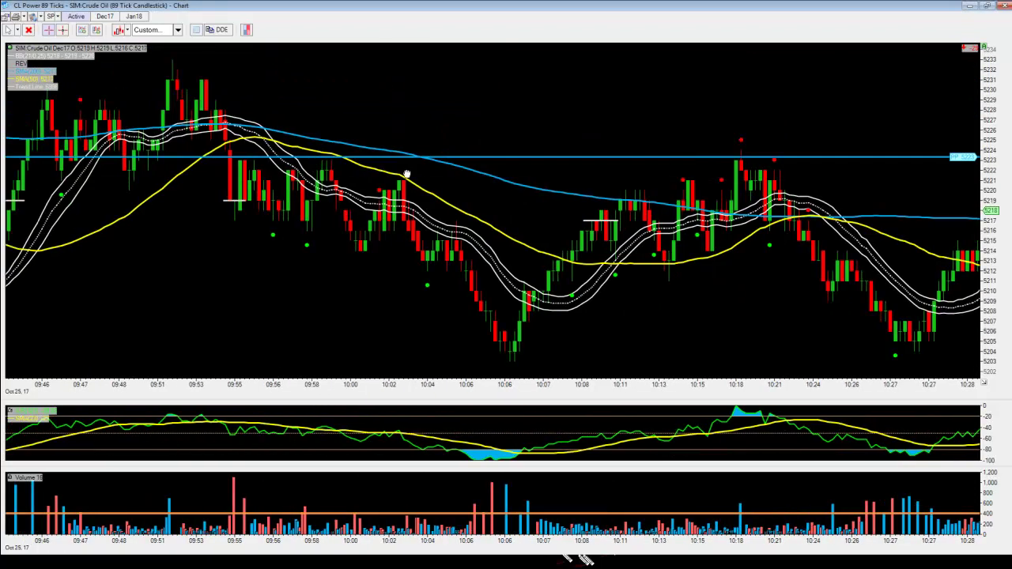
drag(410, 218, 709, 178)
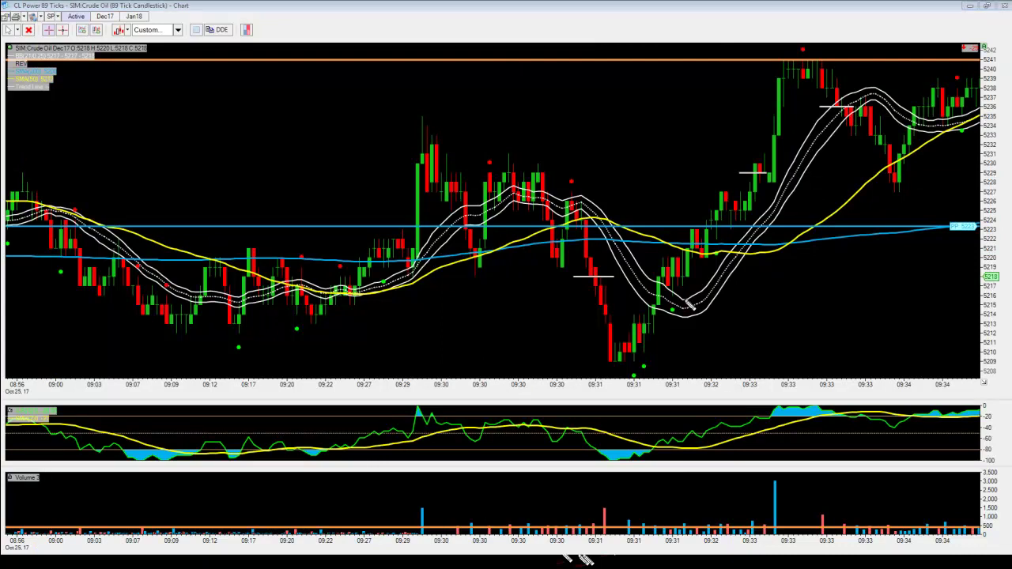
mouse_move(566, 321)
mouse_down()
mouse_move(589, 286)
mouse_move(549, 334)
mouse_move(672, 367)
mouse_up()
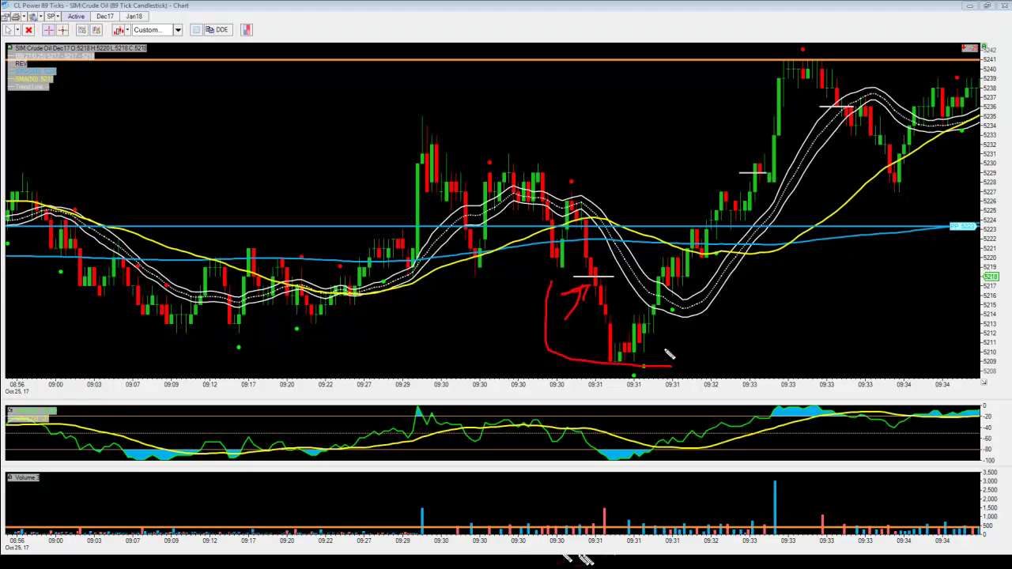
mouse_move(649, 318)
mouse_down()
mouse_move(735, 186)
mouse_move(739, 152)
mouse_move(782, 166)
mouse_move(731, 191)
mouse_move(739, 157)
mouse_move(568, 168)
mouse_move(607, 183)
mouse_up()
mouse_move(596, 82)
mouse_down()
mouse_move(599, 111)
mouse_move(626, 106)
mouse_move(644, 77)
mouse_move(642, 105)
mouse_move(715, 72)
mouse_up()
drag(609, 126, 731, 110)
drag(637, 136, 793, 116)
drag(620, 286, 734, 187)
mouse_move(348, 113)
mouse_down()
mouse_move(404, 109)
mouse_move(417, 138)
mouse_up()
mouse_move(435, 87)
mouse_down()
mouse_move(443, 124)
mouse_move(357, 83)
mouse_move(500, 101)
mouse_move(402, 77)
mouse_up()
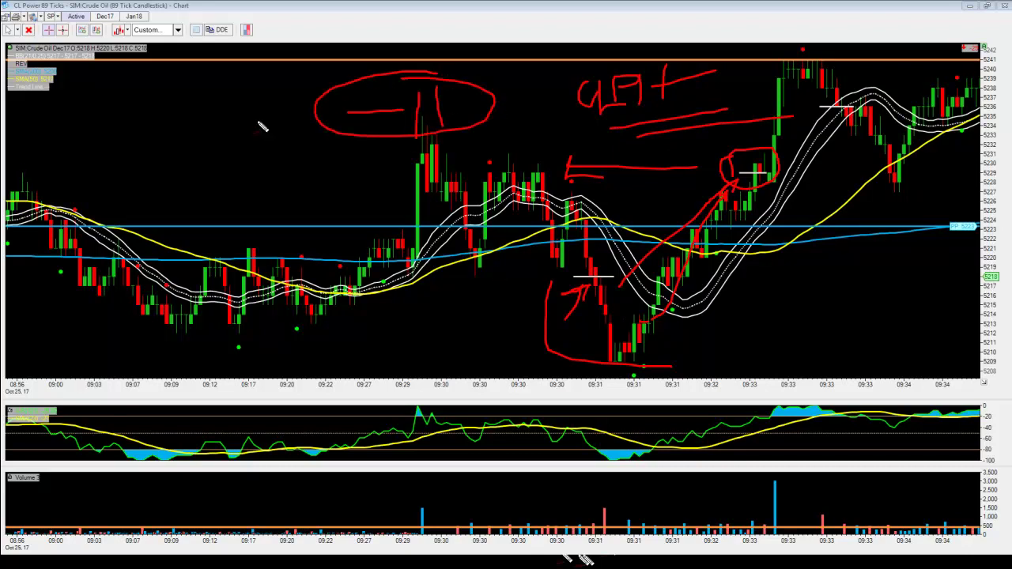
drag(326, 168, 917, 215)
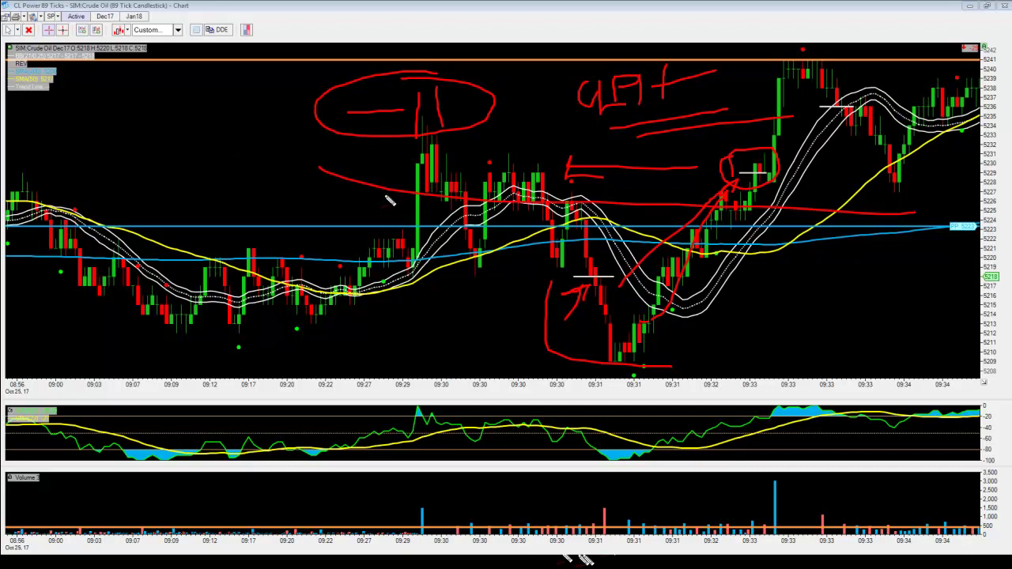
key(Escape)
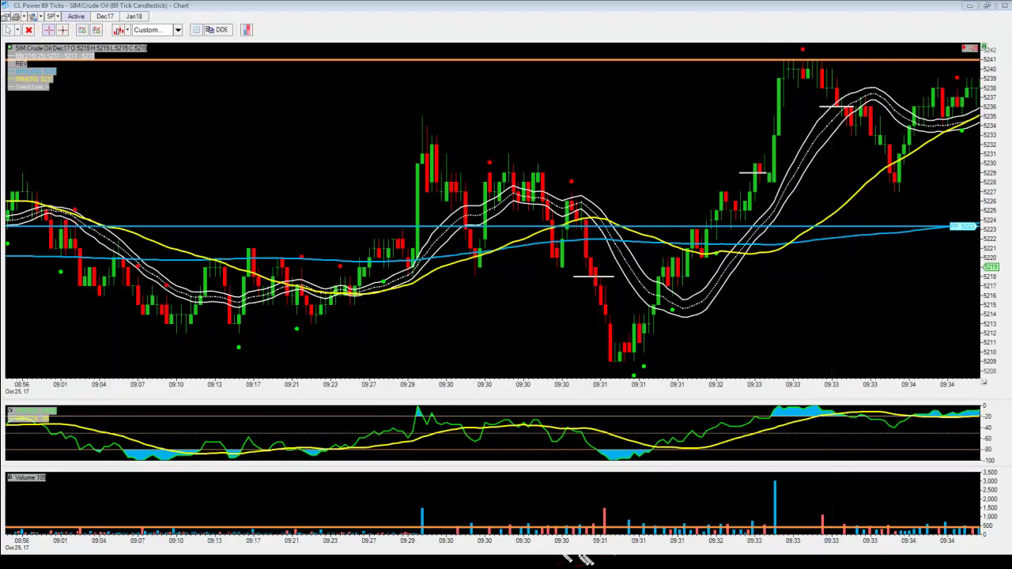
- Arc over the 09:29 and 09:33 highs, join them with a red line, and add an underlined label
drag(394, 115, 431, 120)
drag(737, 66, 852, 52)
drag(420, 112, 767, 47)
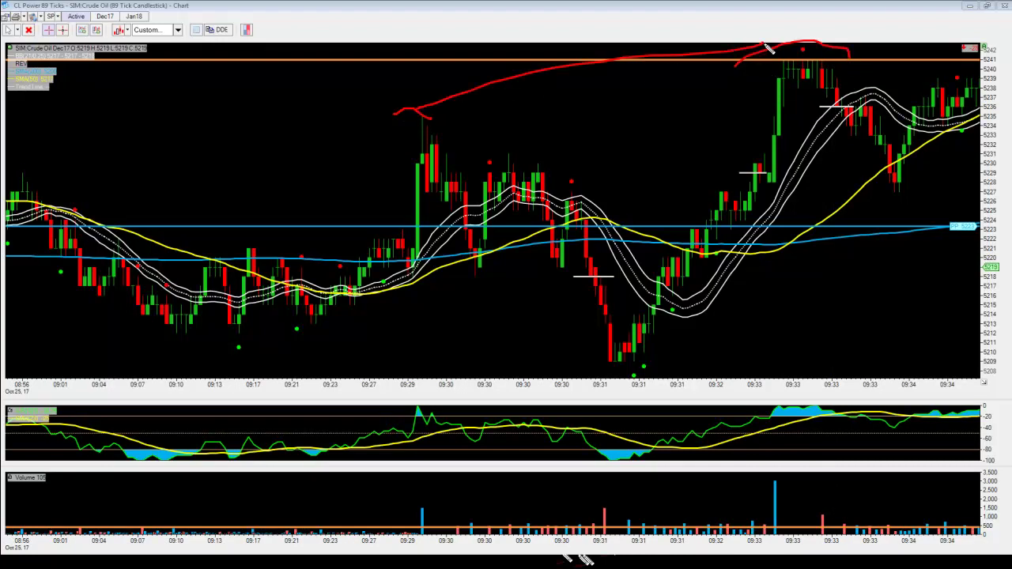
mouse_move(598, 68)
mouse_down()
mouse_move(577, 90)
mouse_move(615, 100)
mouse_move(609, 74)
mouse_move(646, 50)
mouse_move(654, 64)
mouse_move(672, 64)
mouse_up()
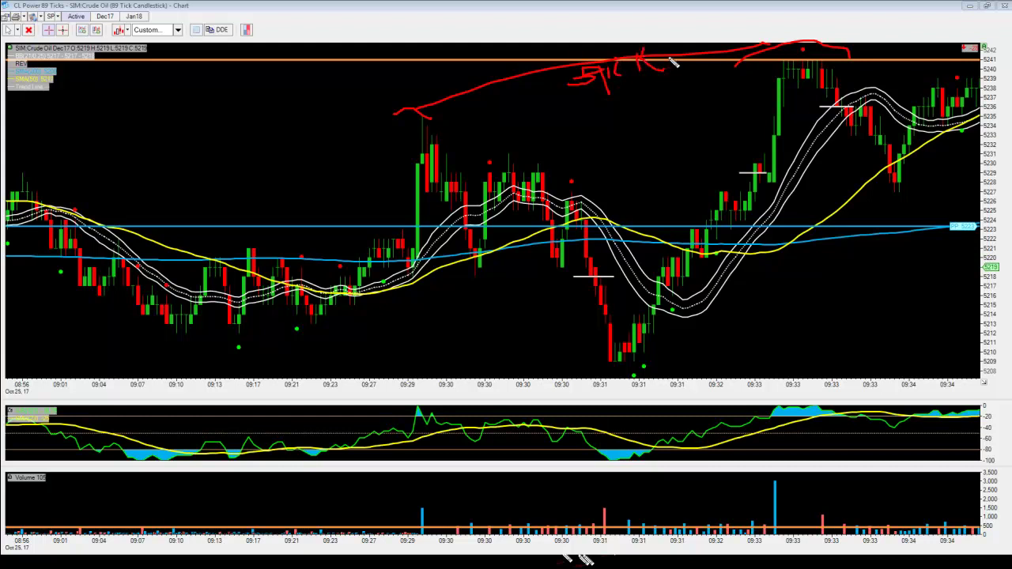
drag(561, 97, 684, 83)
- Add red strokes around the 09:29 peak, circle the 09:33 top candles and the tall 09:33 volume bar
drag(413, 110, 500, 112)
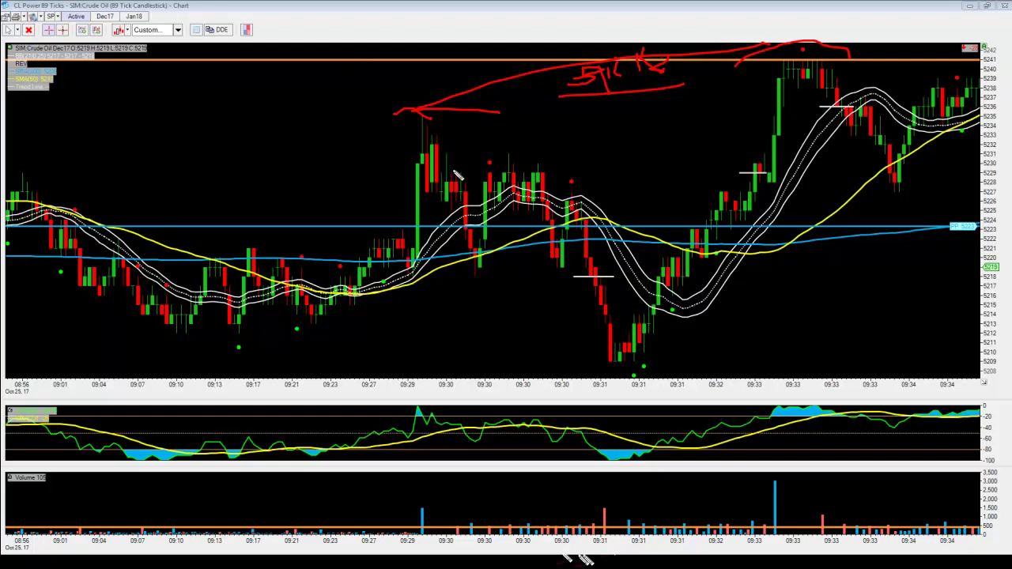
mouse_move(411, 140)
mouse_down()
mouse_move(403, 113)
mouse_move(459, 141)
mouse_up()
drag(759, 76, 868, 84)
drag(391, 102, 395, 65)
mouse_move(792, 473)
mouse_down()
mouse_move(739, 507)
mouse_move(817, 477)
mouse_move(775, 468)
mouse_move(744, 222)
mouse_move(786, 62)
mouse_move(779, 52)
mouse_move(866, 79)
mouse_move(771, 107)
mouse_move(785, 55)
mouse_up()
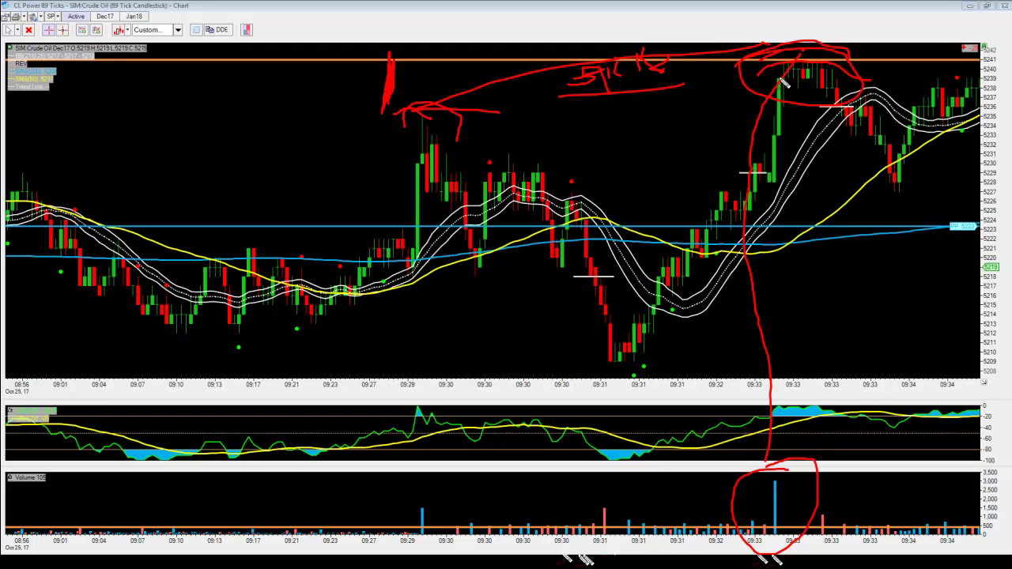